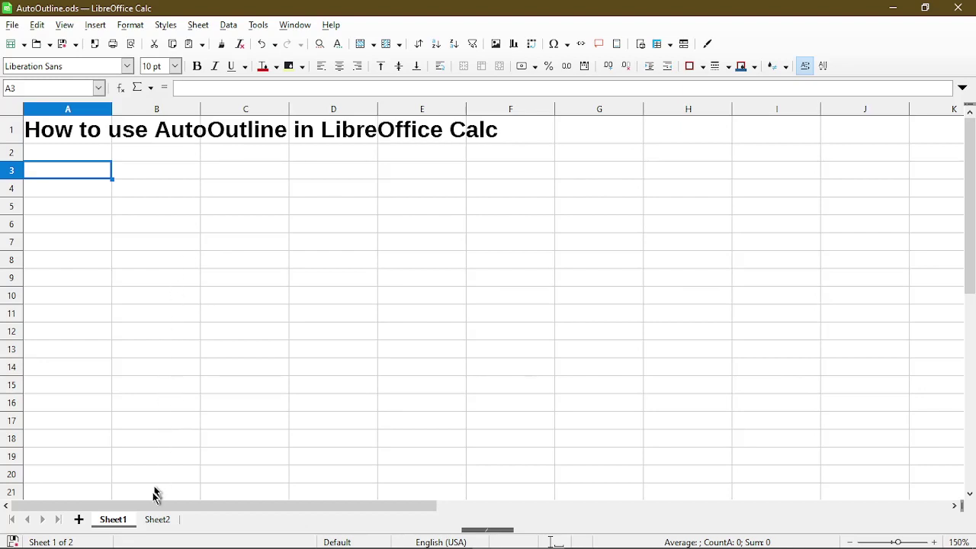
# Step: Bring up the Sales Report on Sheet2 and select cell B9 inside its data
pyautogui.click(158, 519)
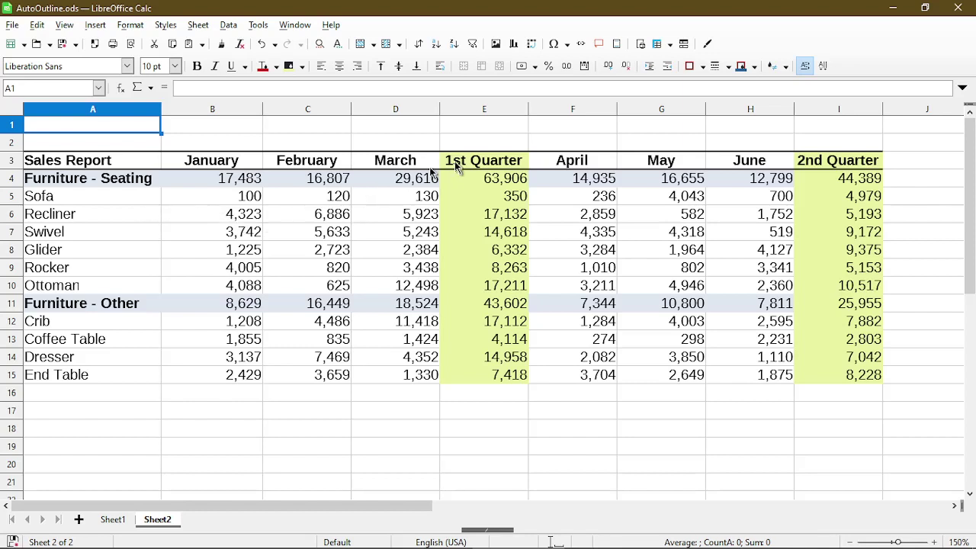
pyautogui.click(195, 265)
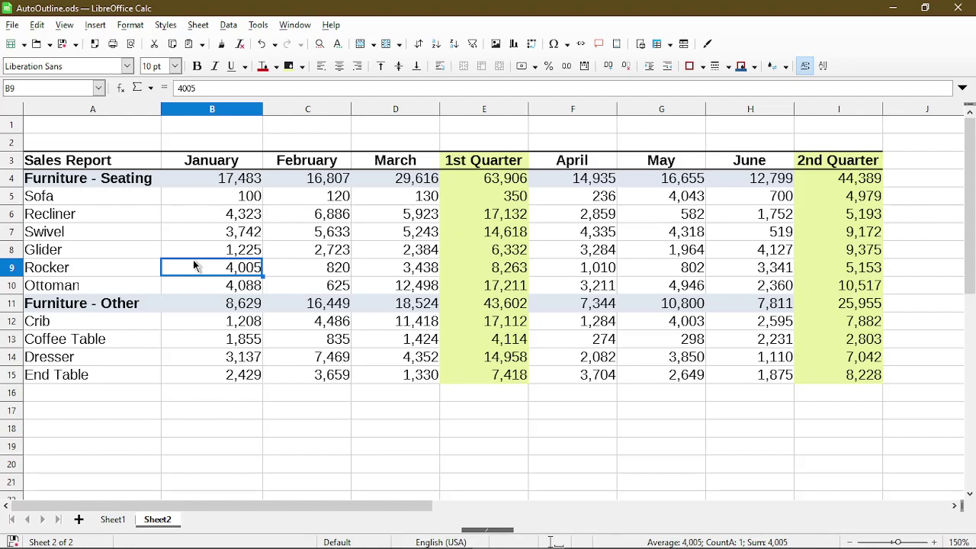
# Step: Apply Data > Group and Outline > AutoOutline to the Sales Report table
pyautogui.click(226, 29)
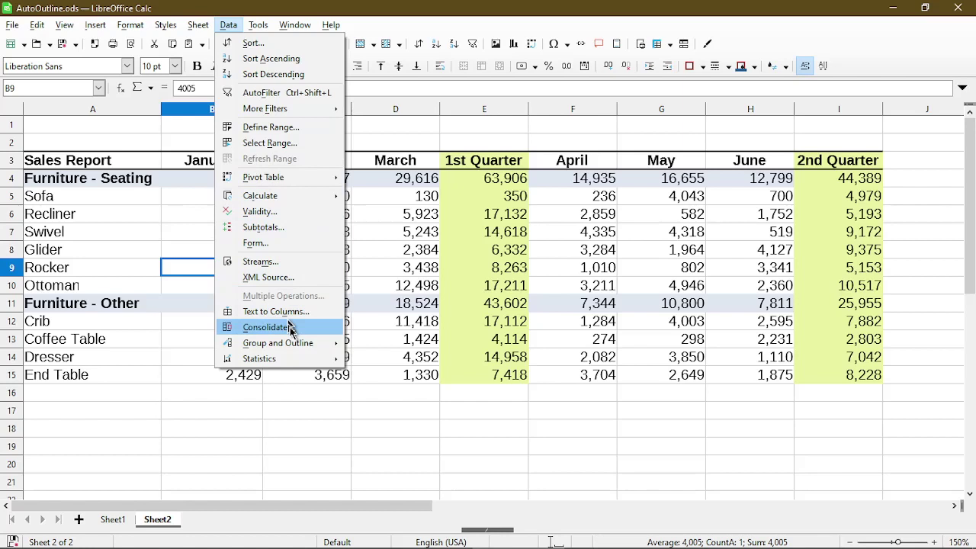
pyautogui.moveTo(290, 343)
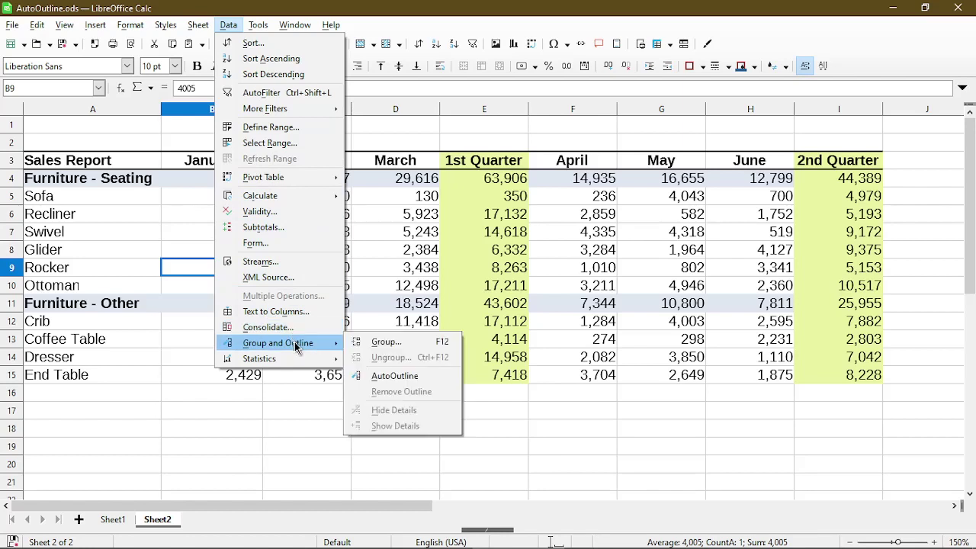
pyautogui.click(396, 376)
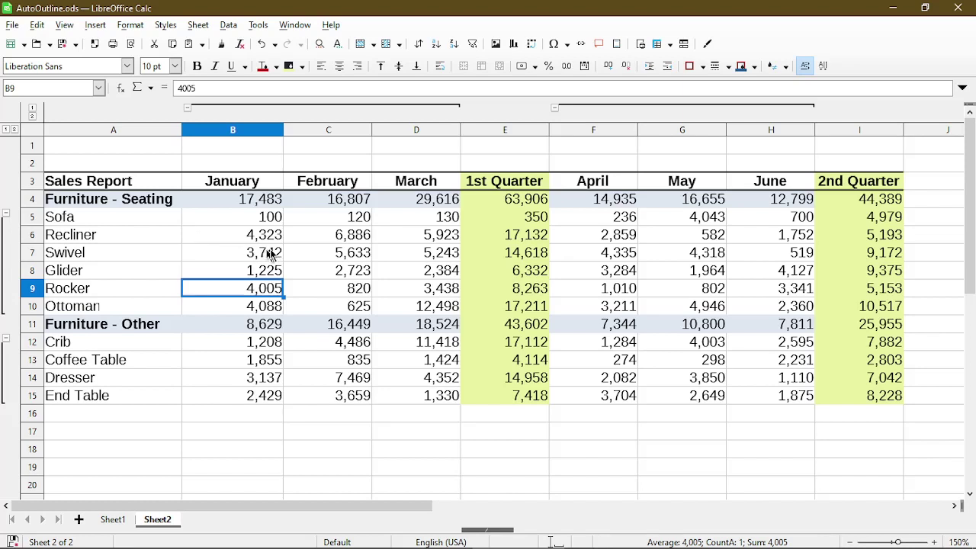
pyautogui.click(492, 277)
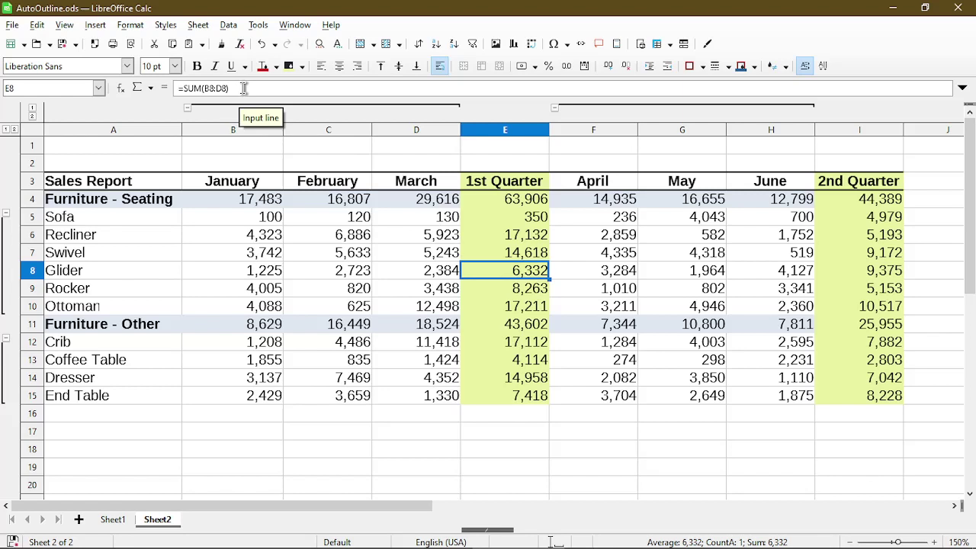
pyautogui.press('F2')
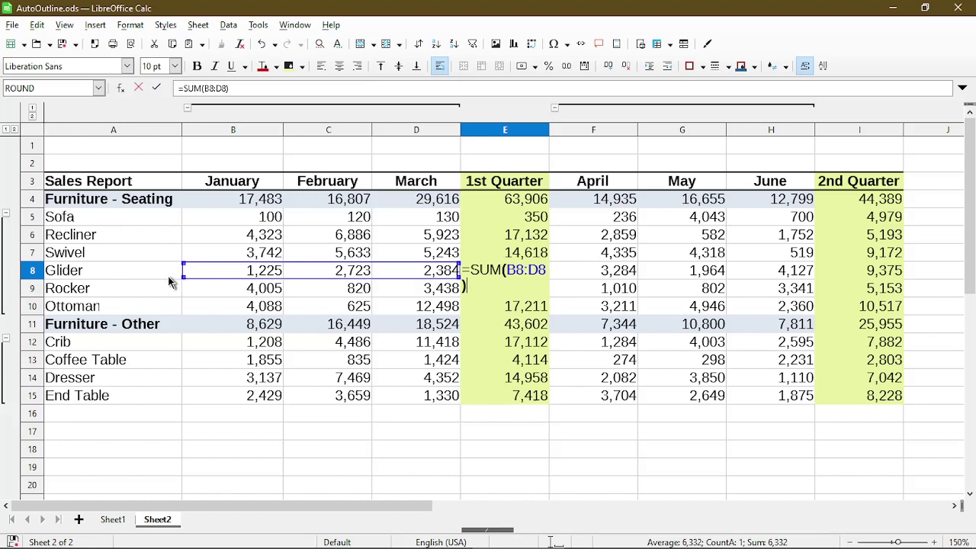
pyautogui.press('Return')
pyautogui.click(328, 328)
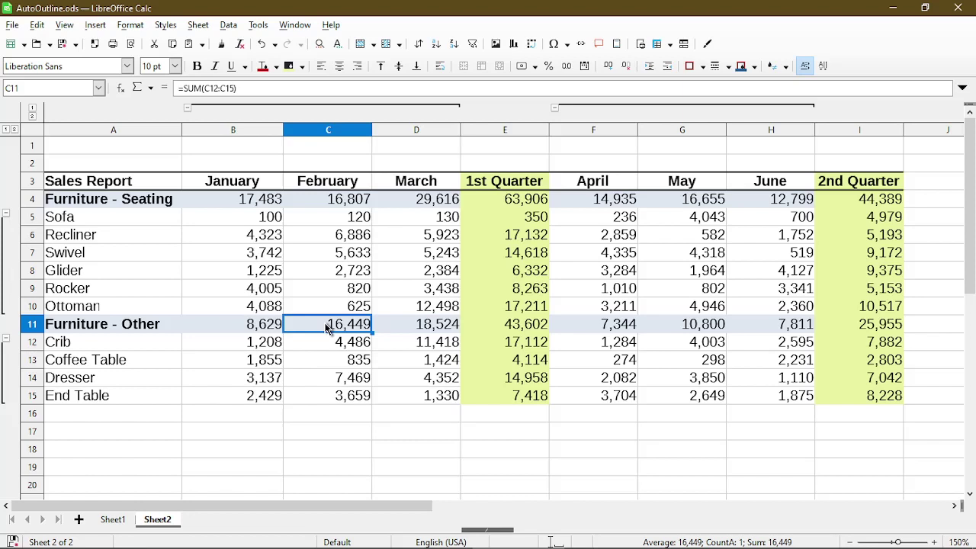
pyautogui.doubleClick(328, 327)
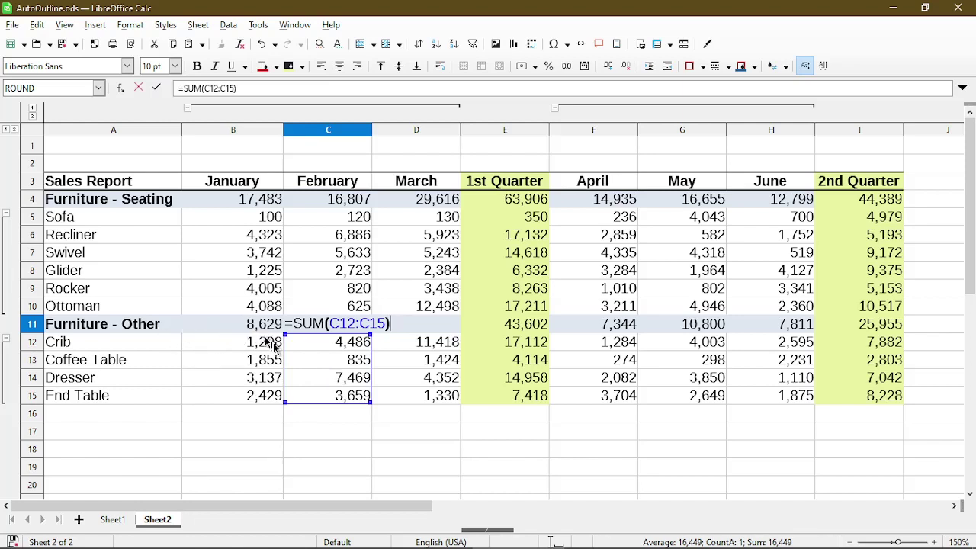
pyautogui.press('Escape')
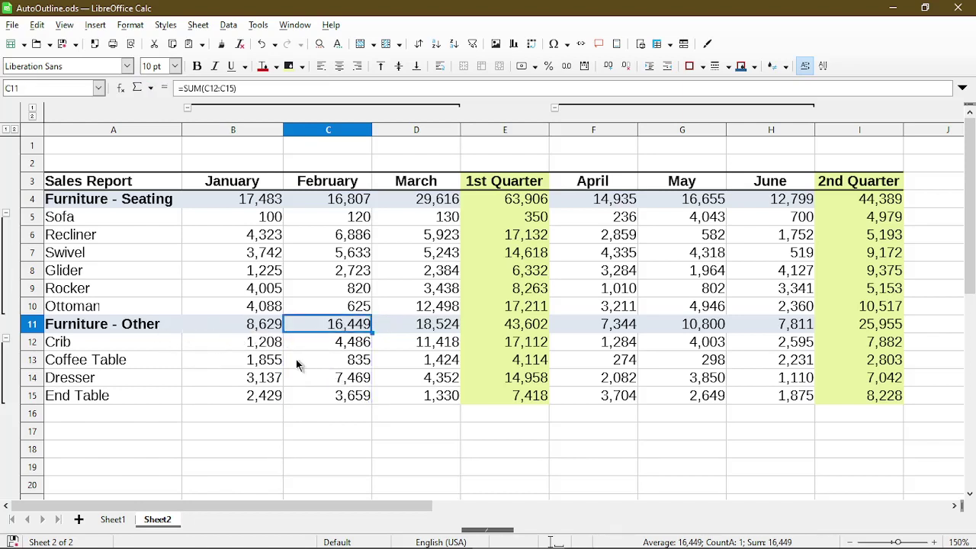
pyautogui.click(554, 109)
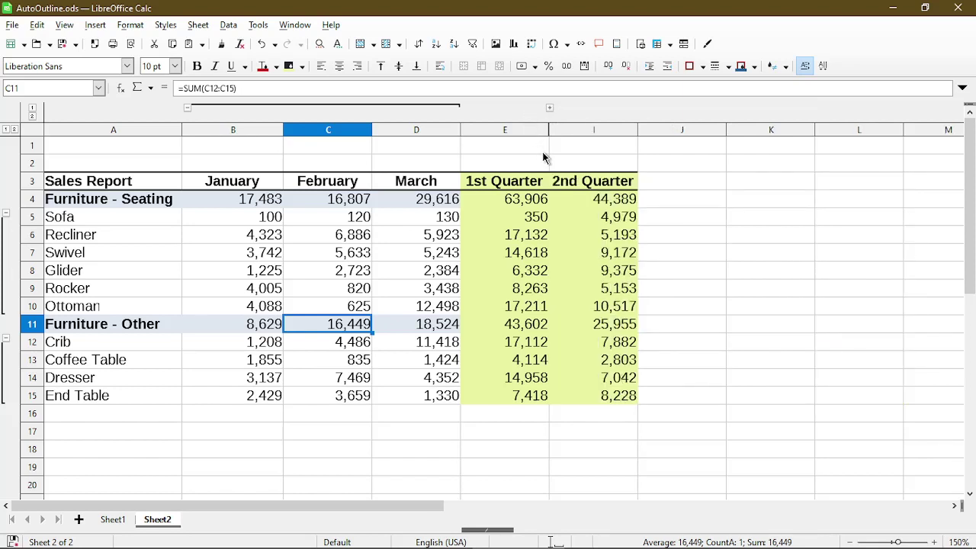
pyautogui.click(582, 251)
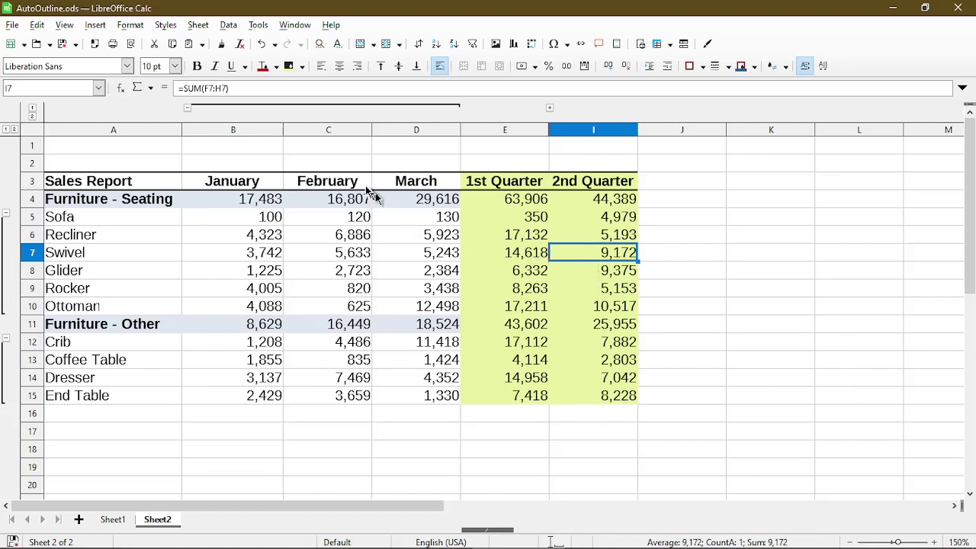
pyautogui.click(187, 109)
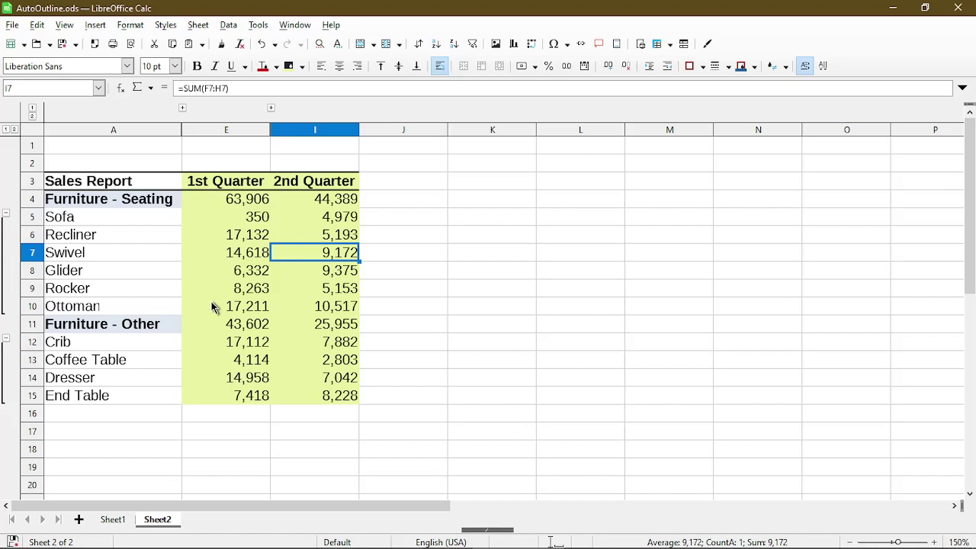
pyautogui.click(271, 109)
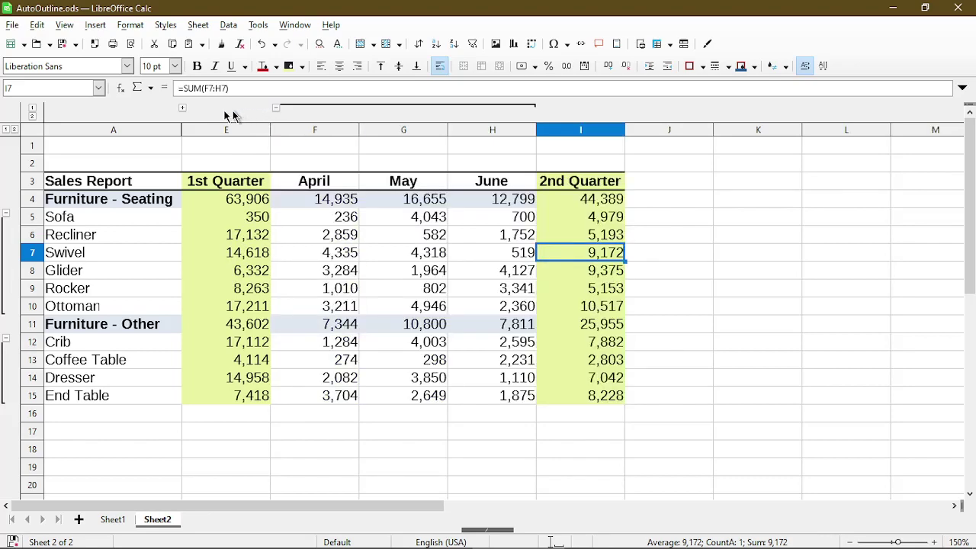
pyautogui.click(183, 110)
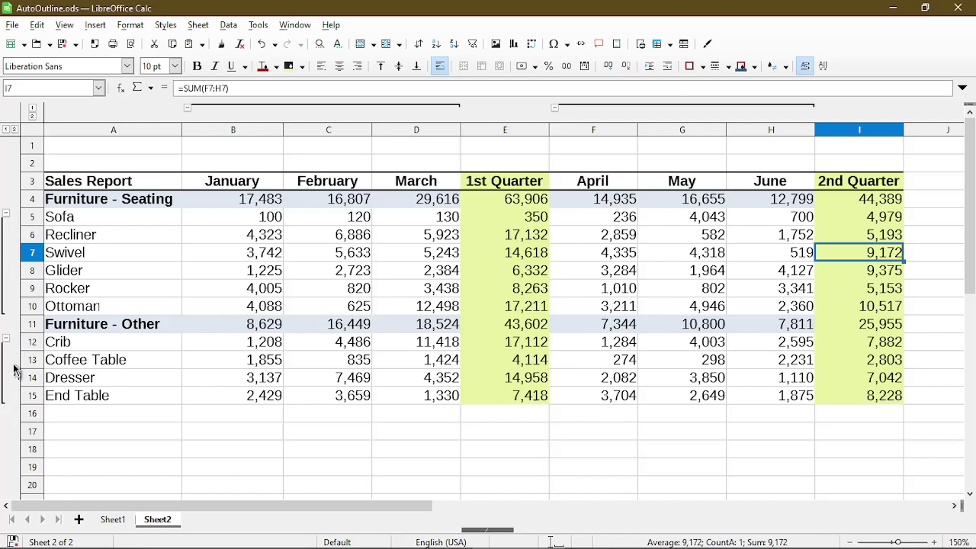
pyautogui.click(6, 338)
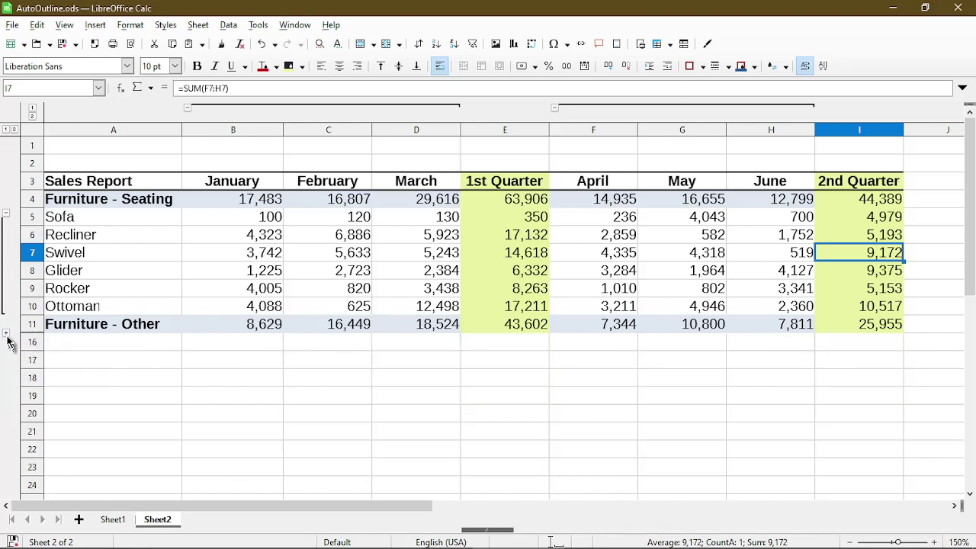
pyautogui.click(6, 214)
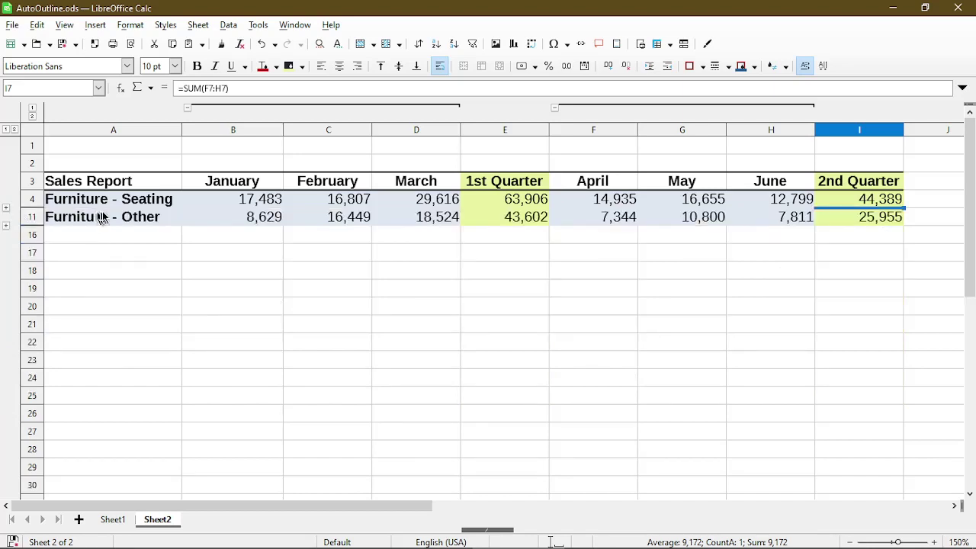
pyautogui.click(304, 218)
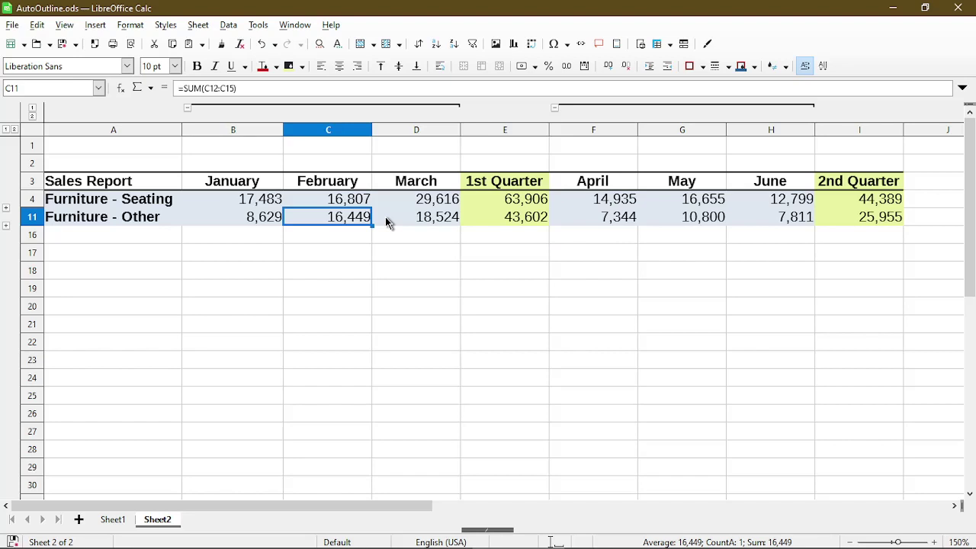
pyautogui.click(6, 227)
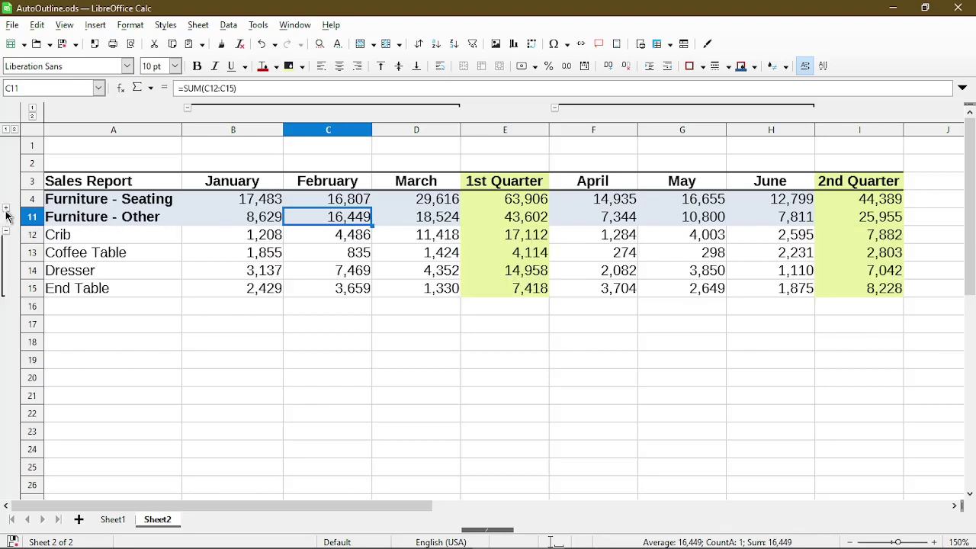
pyautogui.click(6, 208)
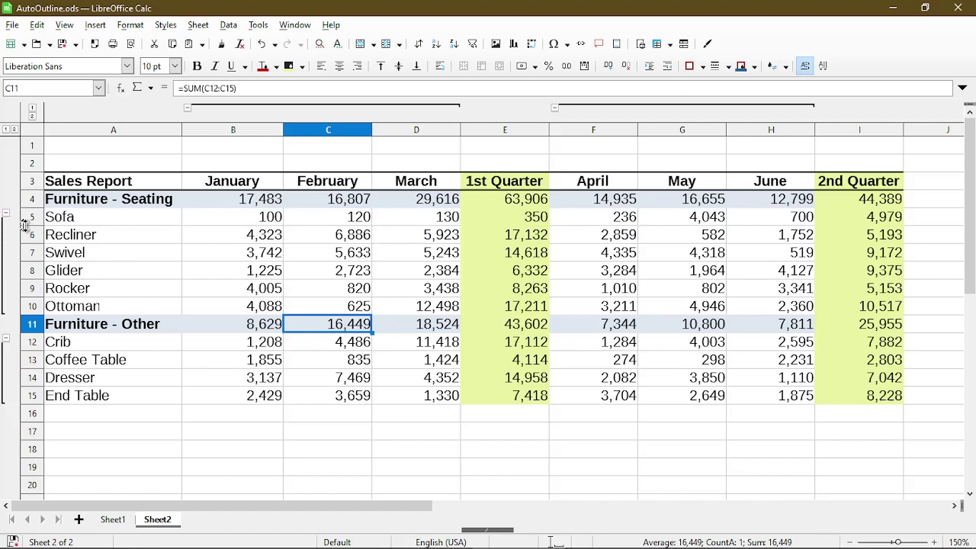
pyautogui.click(79, 220)
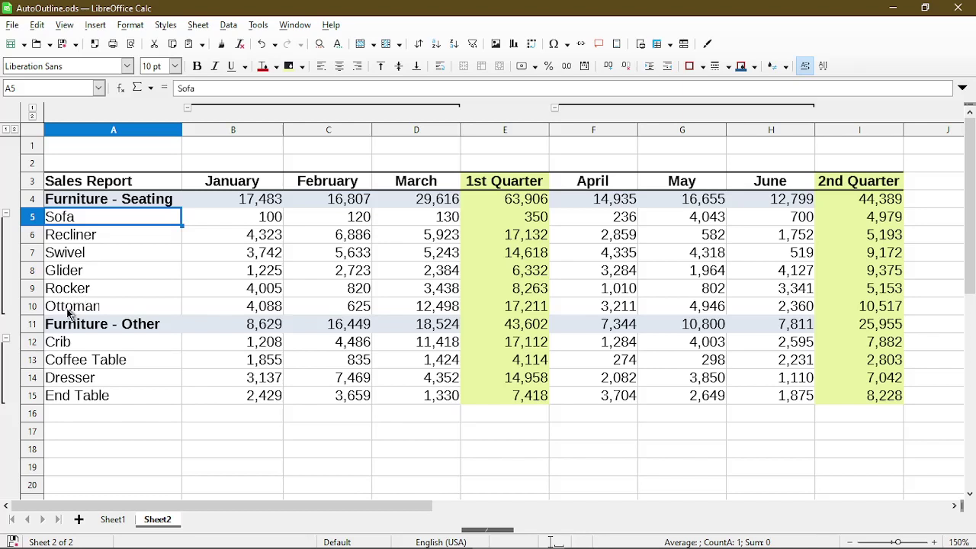
pyautogui.click(74, 343)
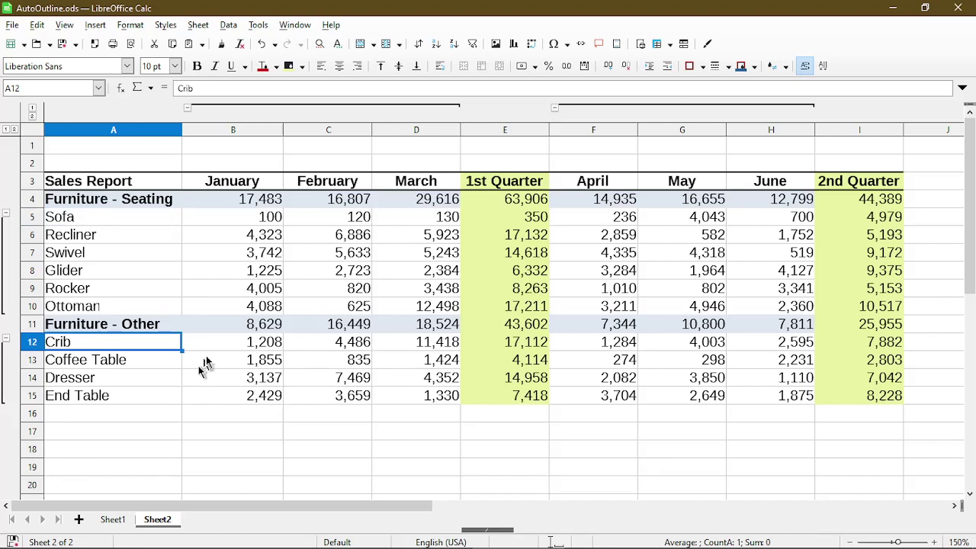
pyautogui.click(238, 329)
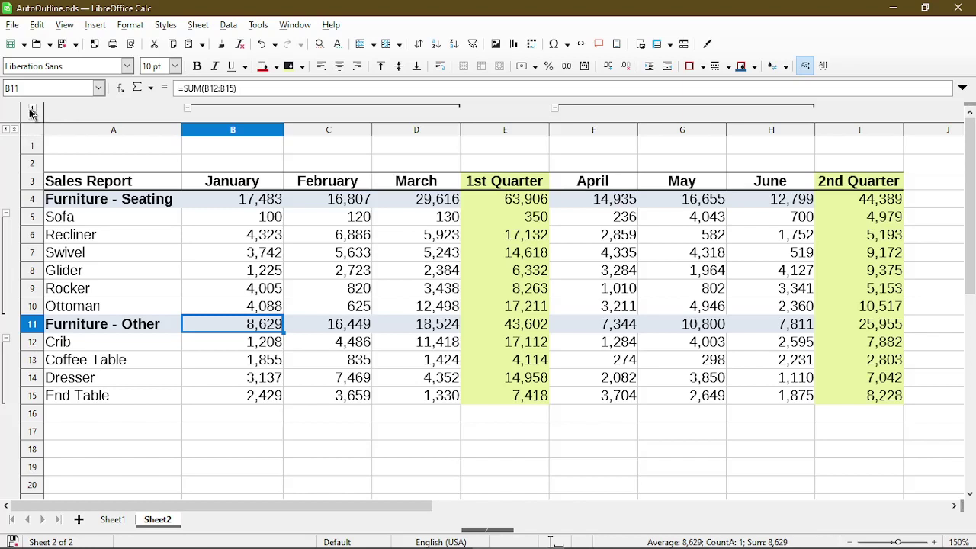
pyautogui.click(31, 112)
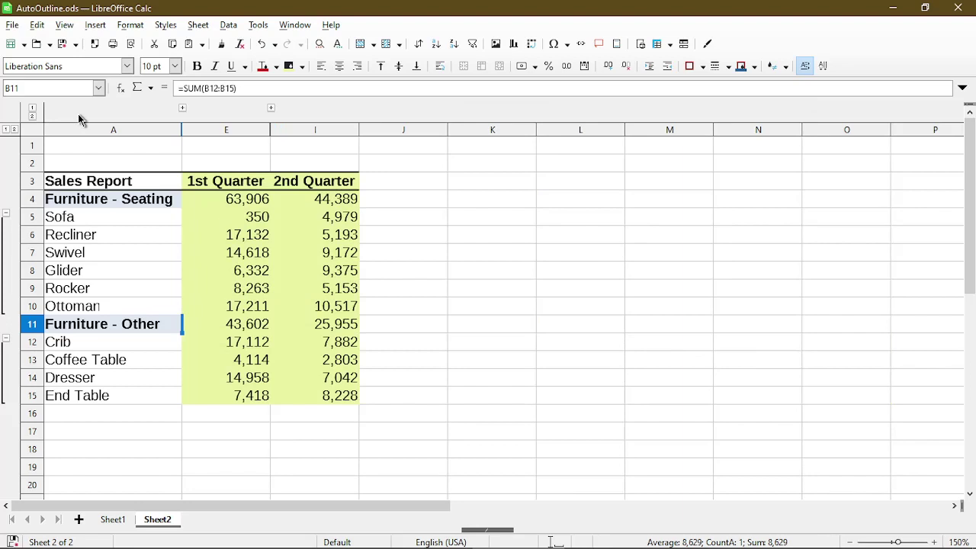
pyautogui.click(32, 117)
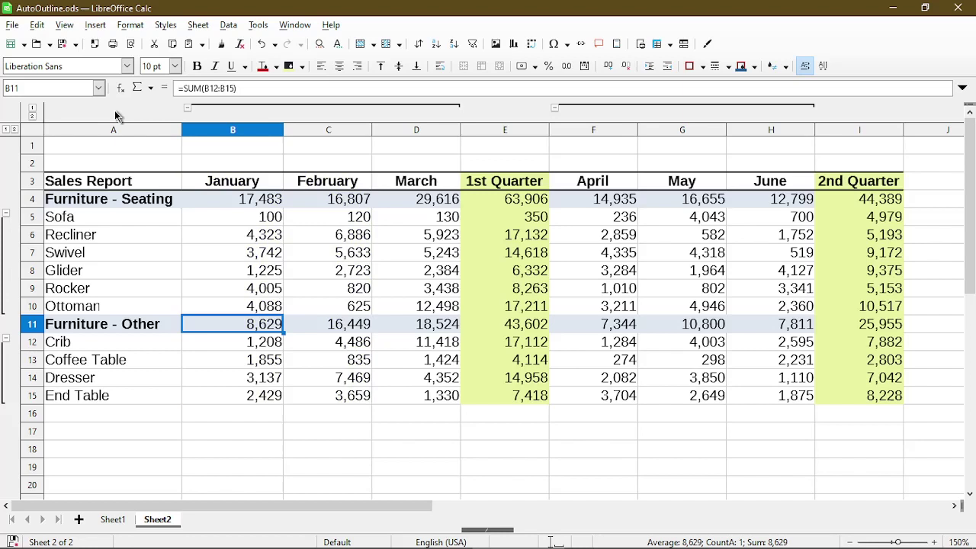
pyautogui.click(7, 129)
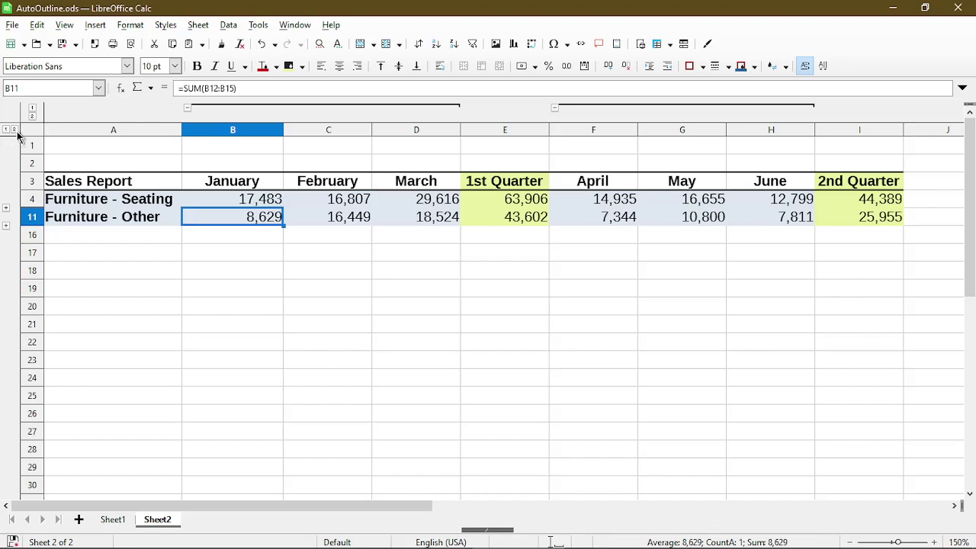
pyautogui.click(14, 130)
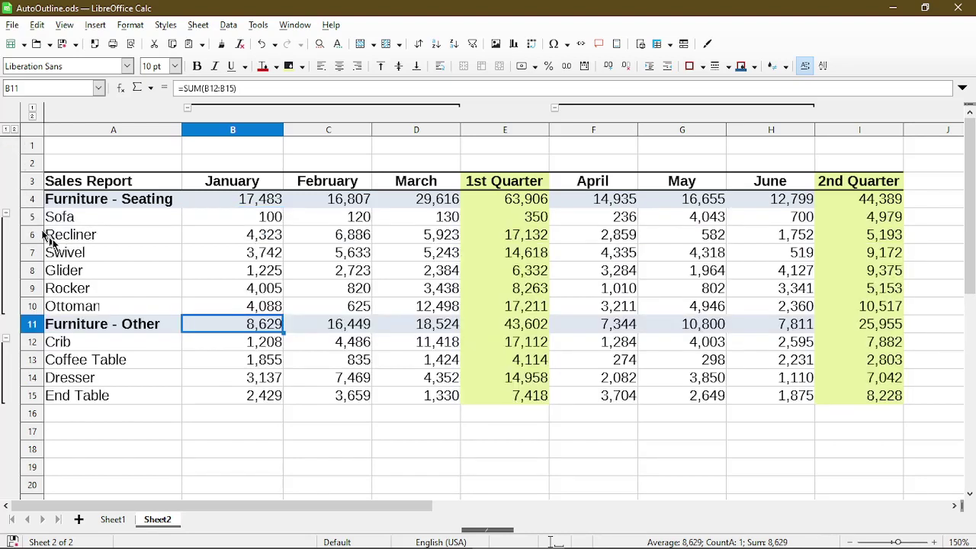
pyautogui.click(92, 251)
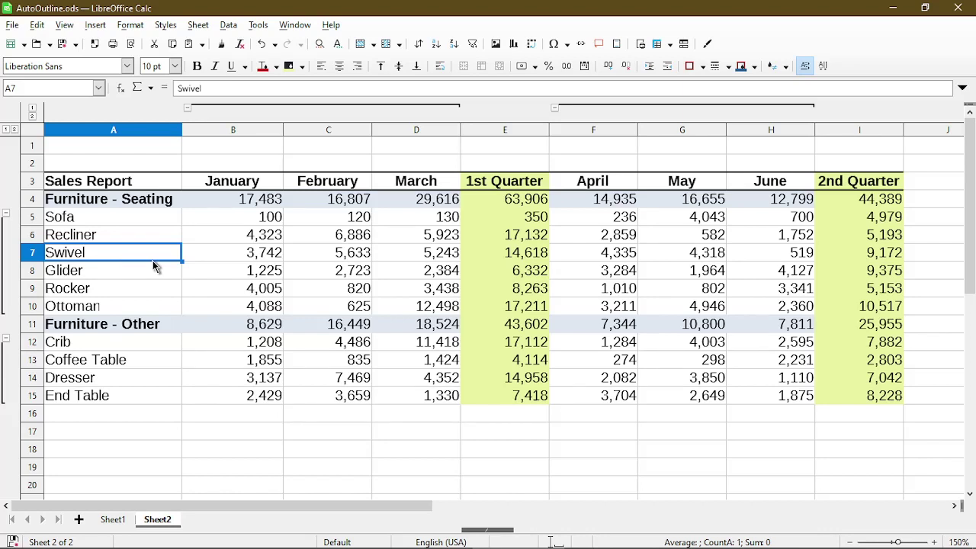
# Step: Remove the Sales Report outline via Group and Outline > Remove Outline, then select cell C14
pyautogui.click(228, 25)
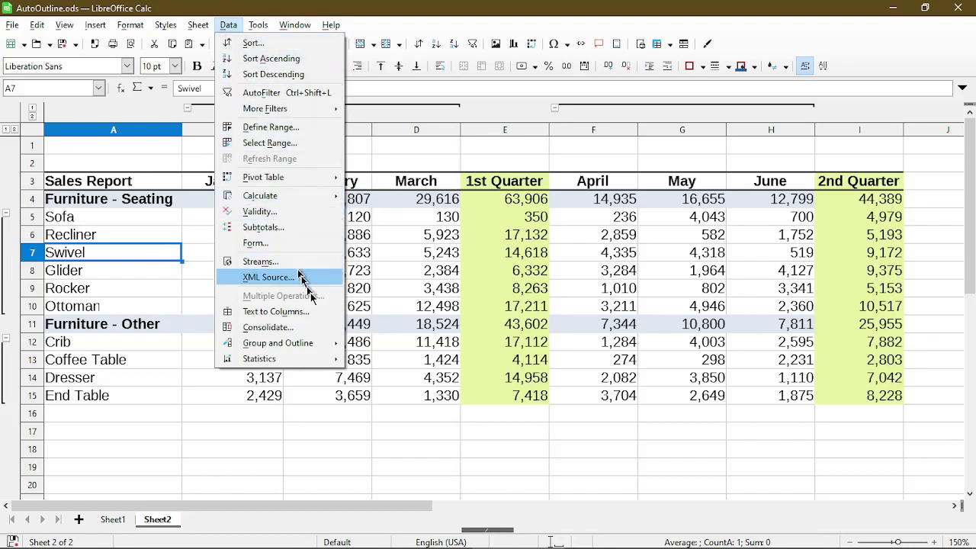
pyautogui.moveTo(311, 343)
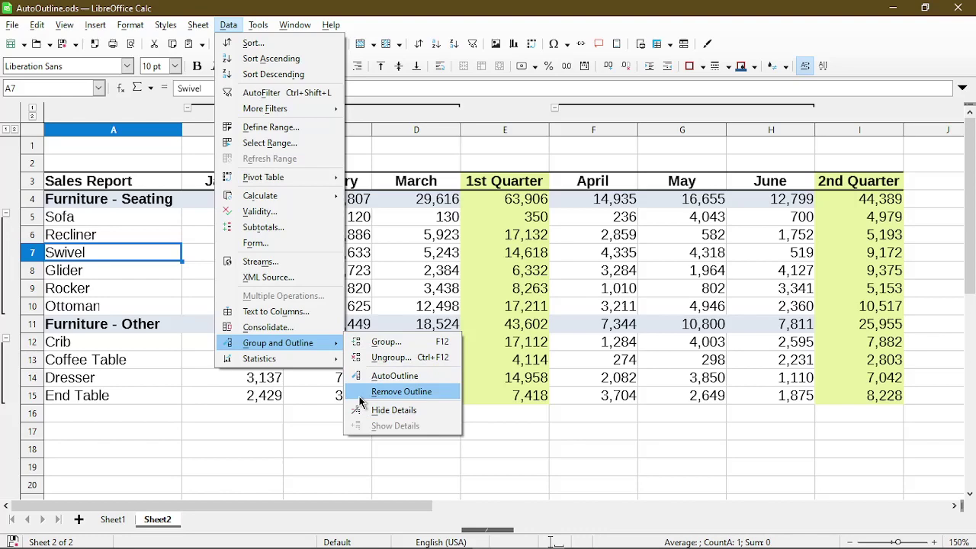
pyautogui.click(359, 395)
pyautogui.click(284, 361)
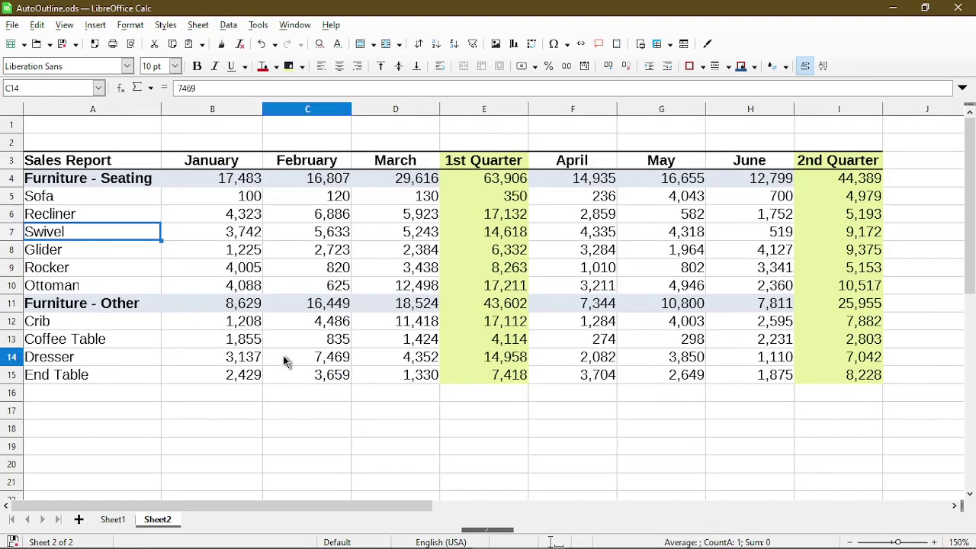